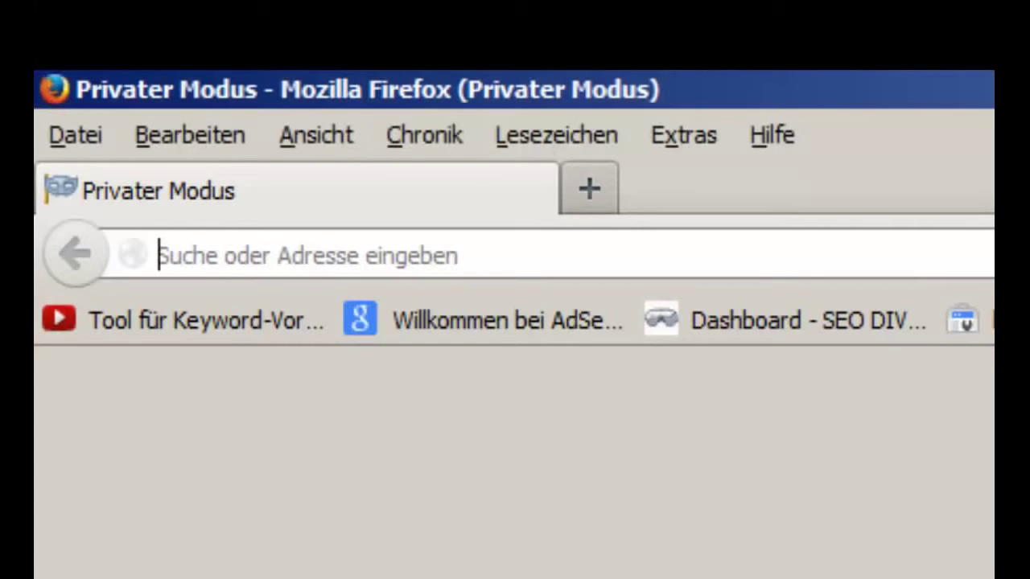
type("www")
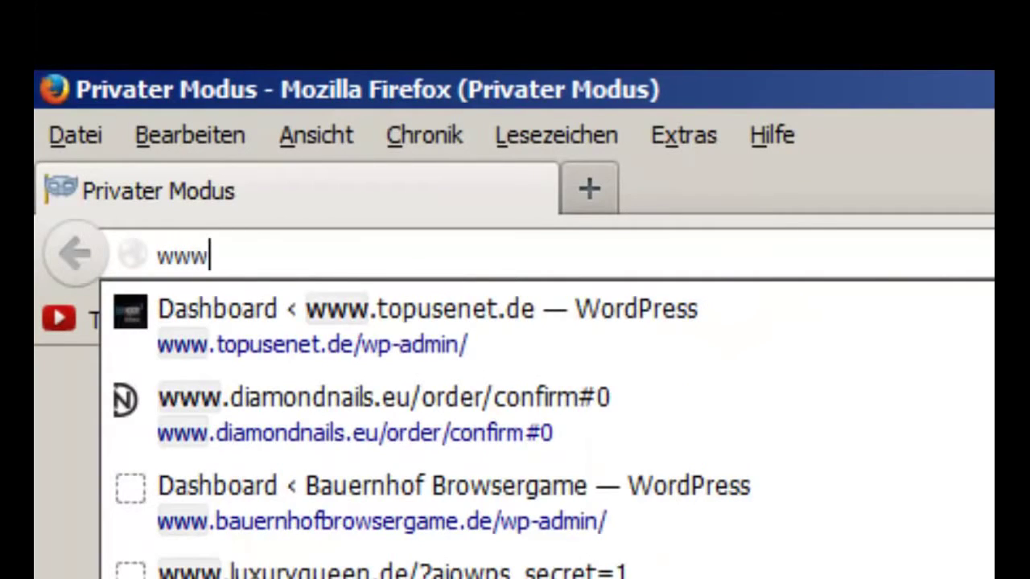
type(".mp3d")
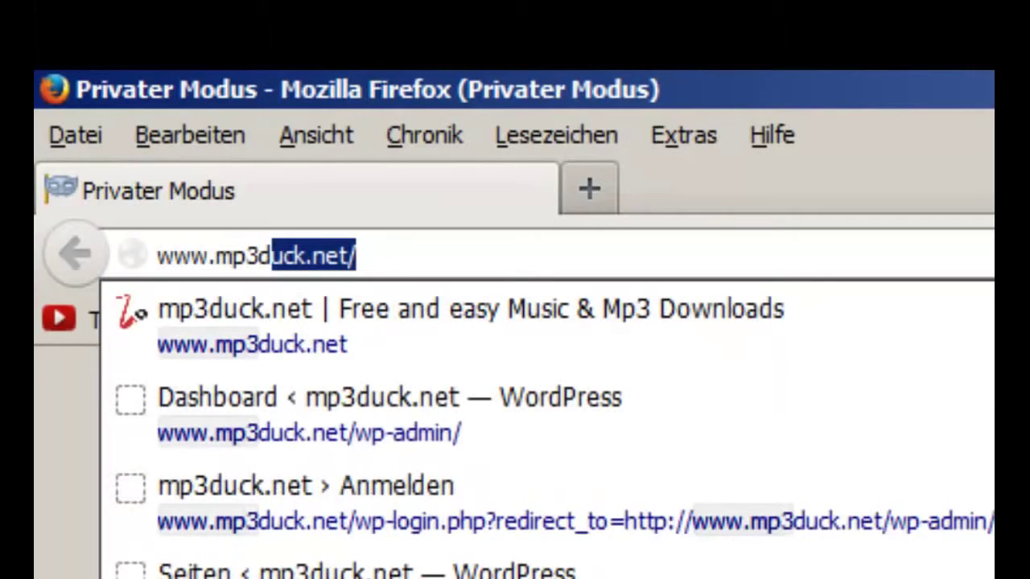
type("uck.net")
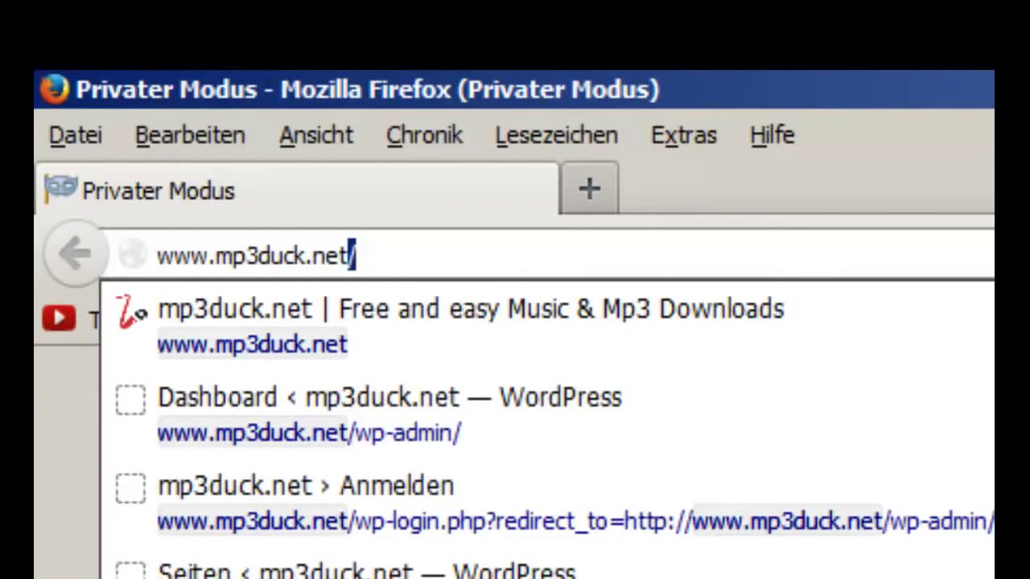
key("Return")
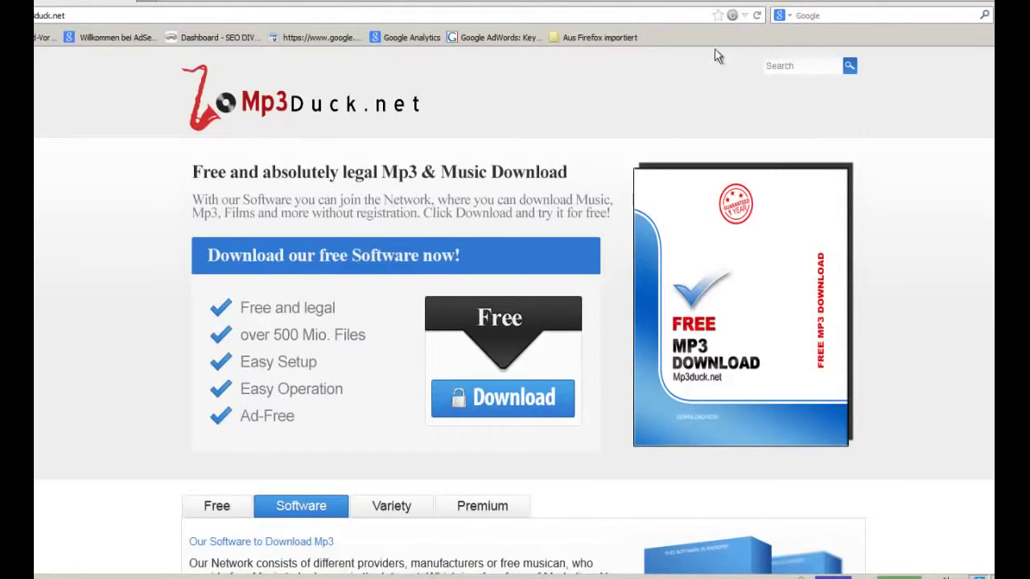
- Start the free software download and save the setup file to the Desktop with 'Datei speichern'
left_click(501, 405)
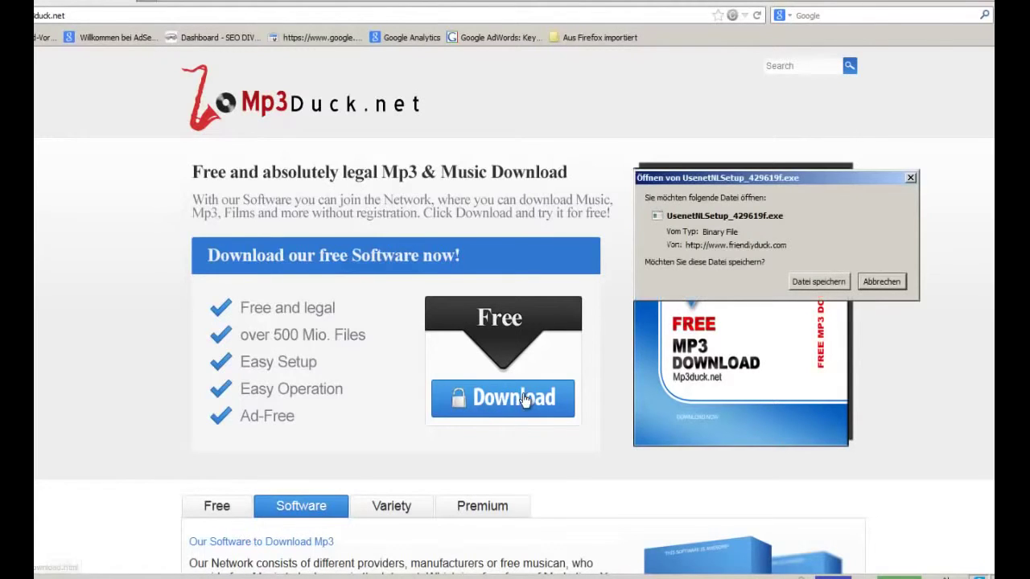
left_click(823, 283)
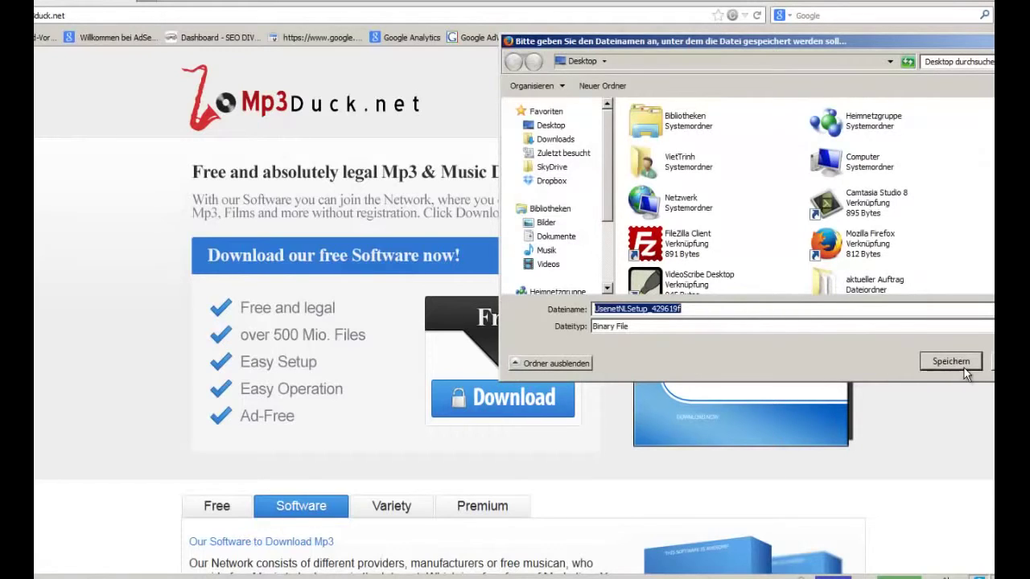
left_click(959, 364)
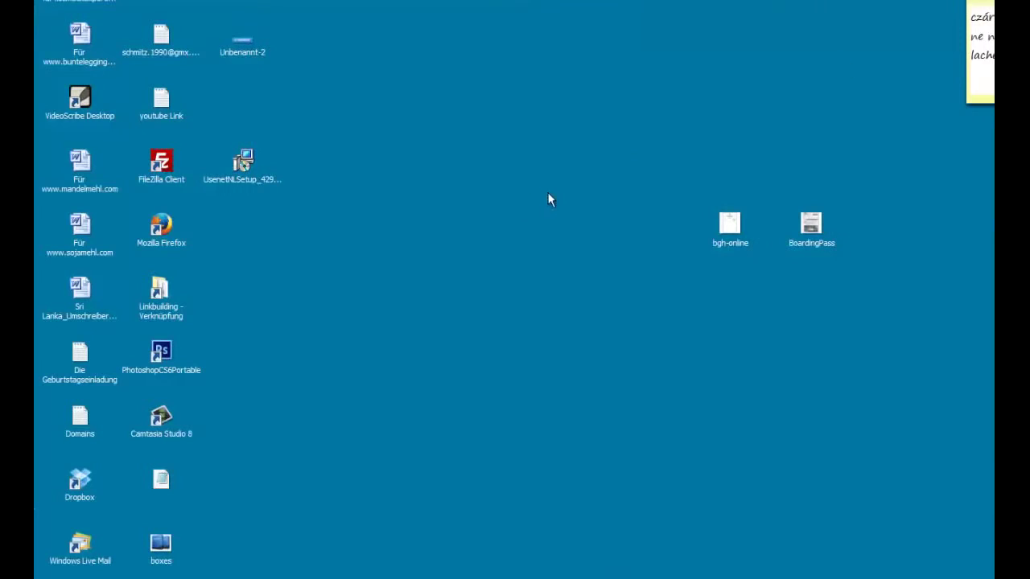
- Launch the Usenet.nl installer and choose English as the setup language
double_click(243, 177)
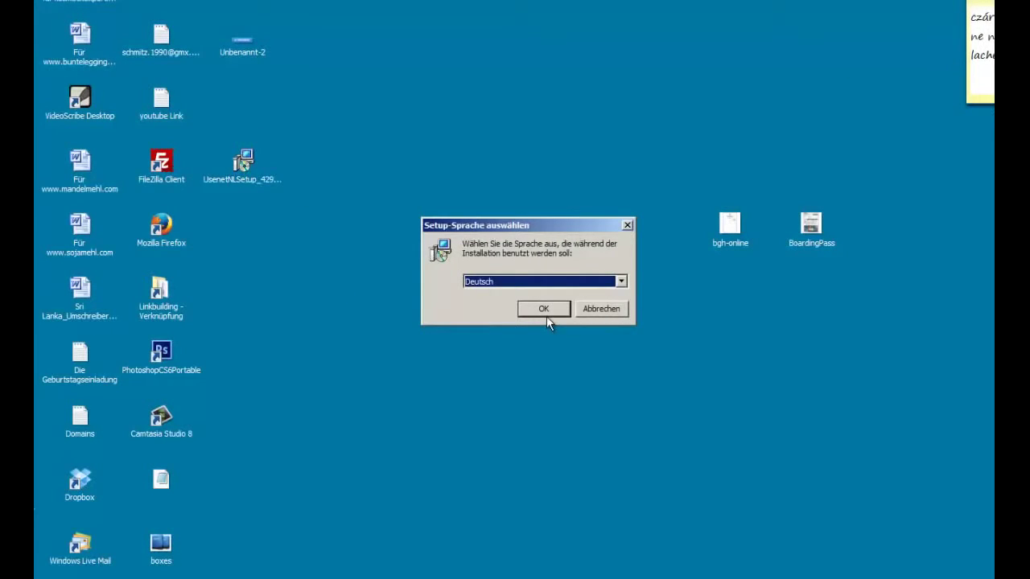
left_click(525, 282)
left_click(523, 305)
left_click(549, 316)
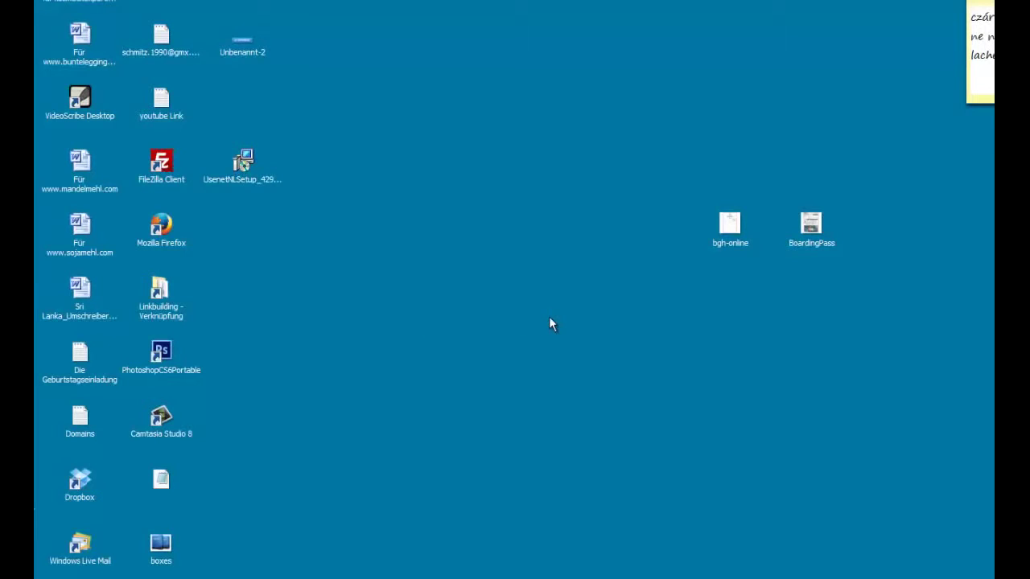
- Accept the Program Files (x86)\Usenet.nl destination and Start Menu folder, then install
left_click(608, 394)
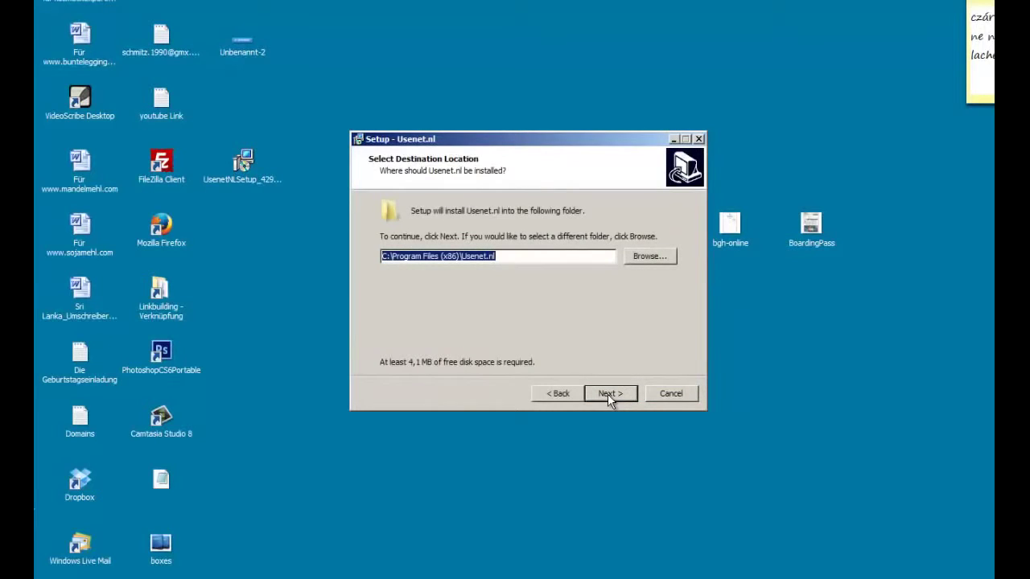
left_click(383, 255)
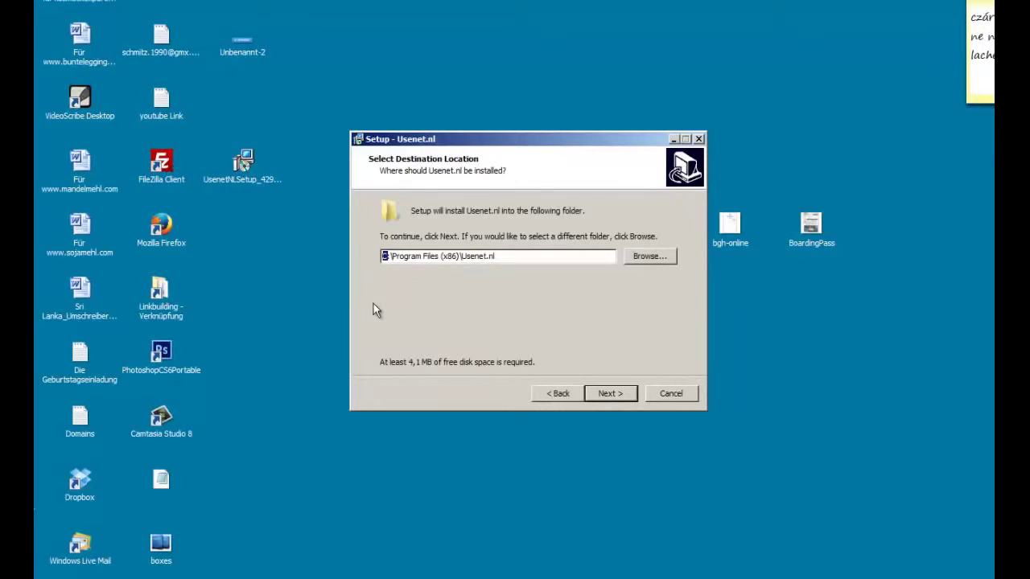
type("c")
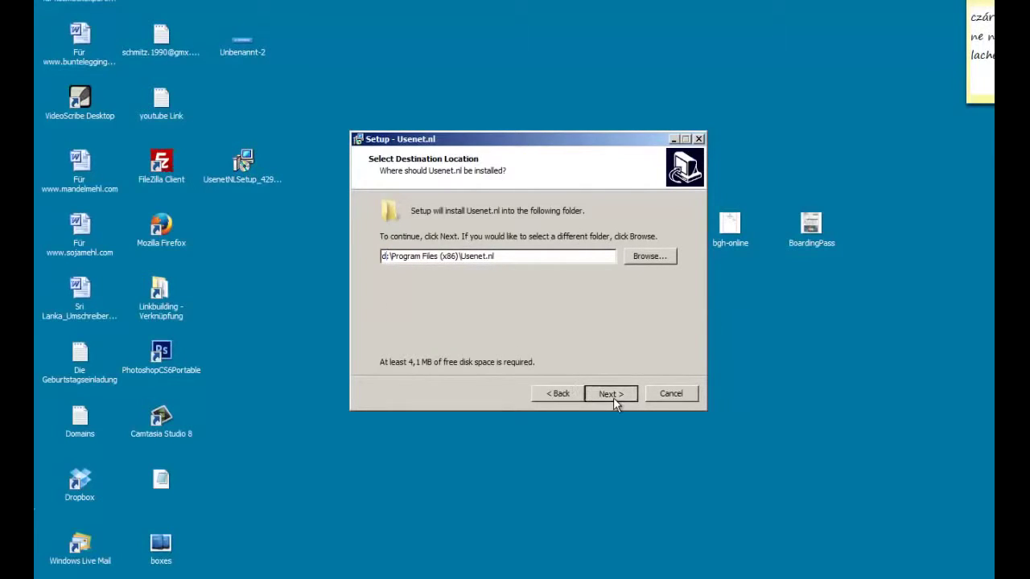
left_click(614, 398)
left_click(613, 397)
left_click(613, 397)
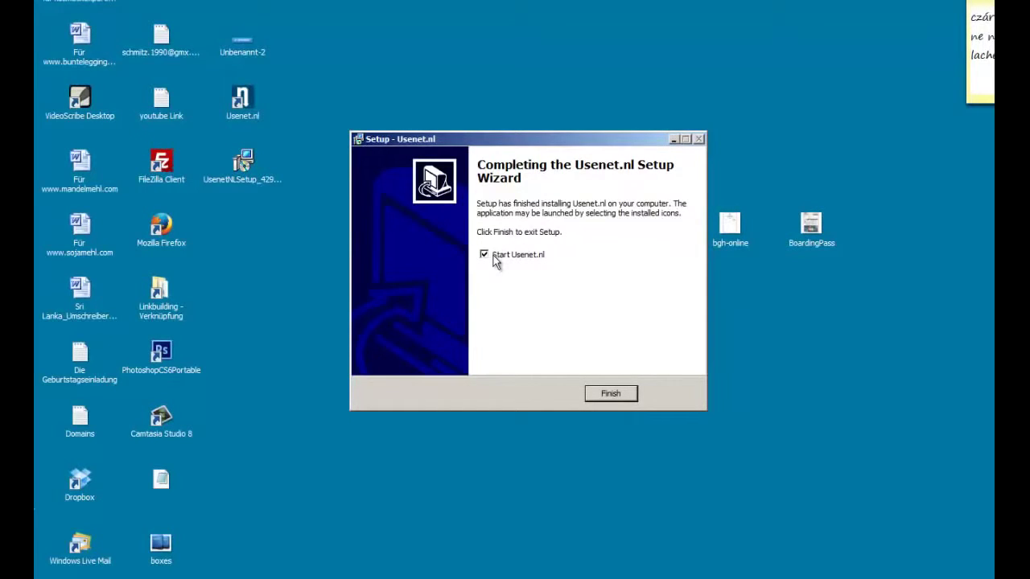
- Launch Usenet.nl, close its Kostenloser Testzugang and Account dialogs, and go to gmx.de
left_click(599, 394)
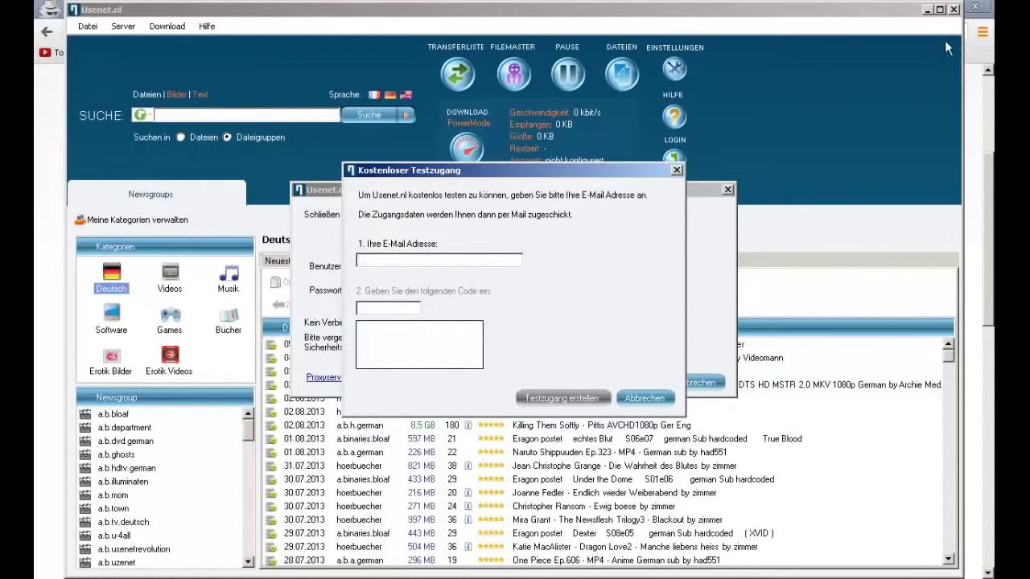
left_click(976, 7)
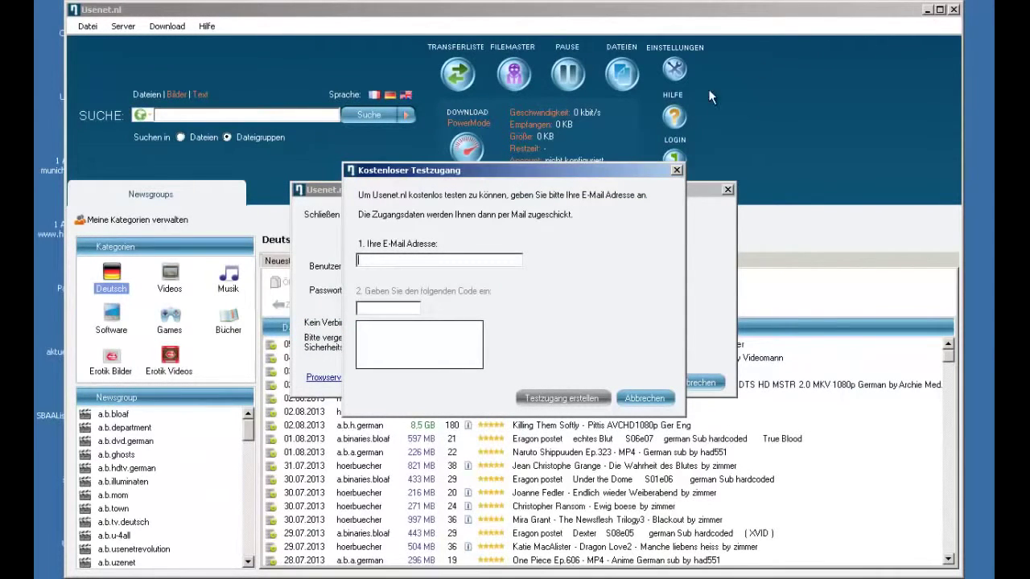
left_click_drag(481, 174, 426, 175)
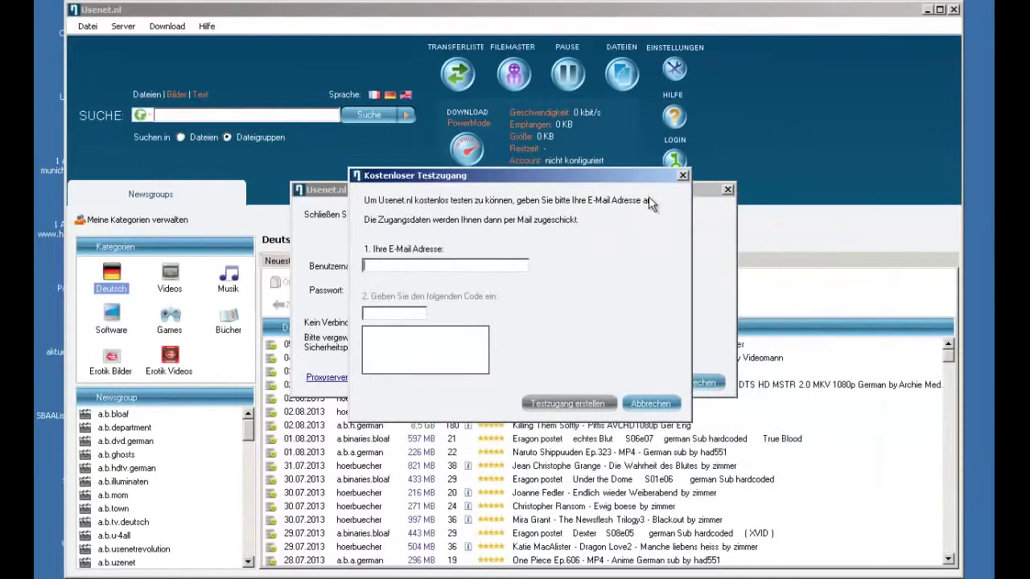
left_click(683, 176)
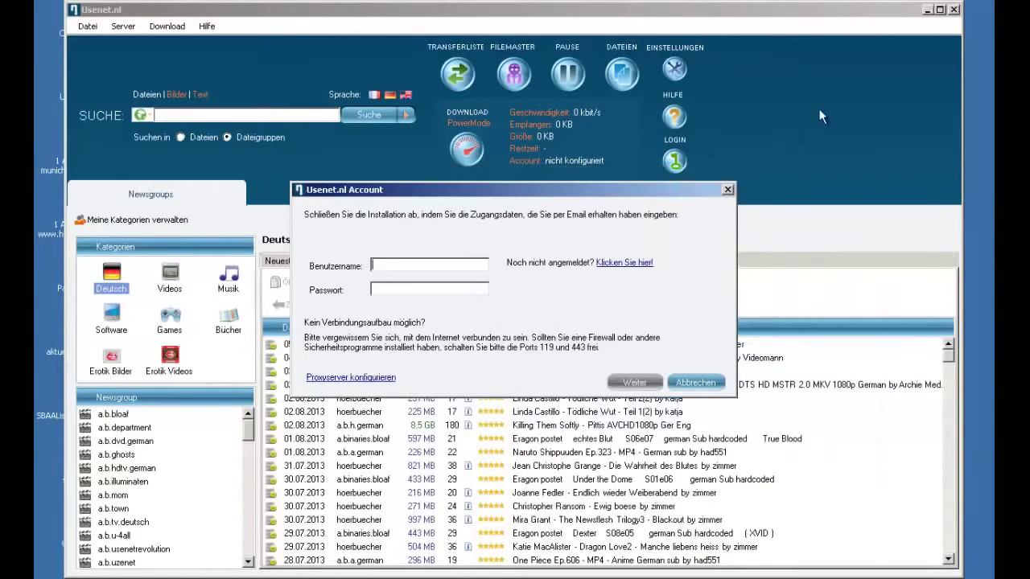
left_click(728, 190)
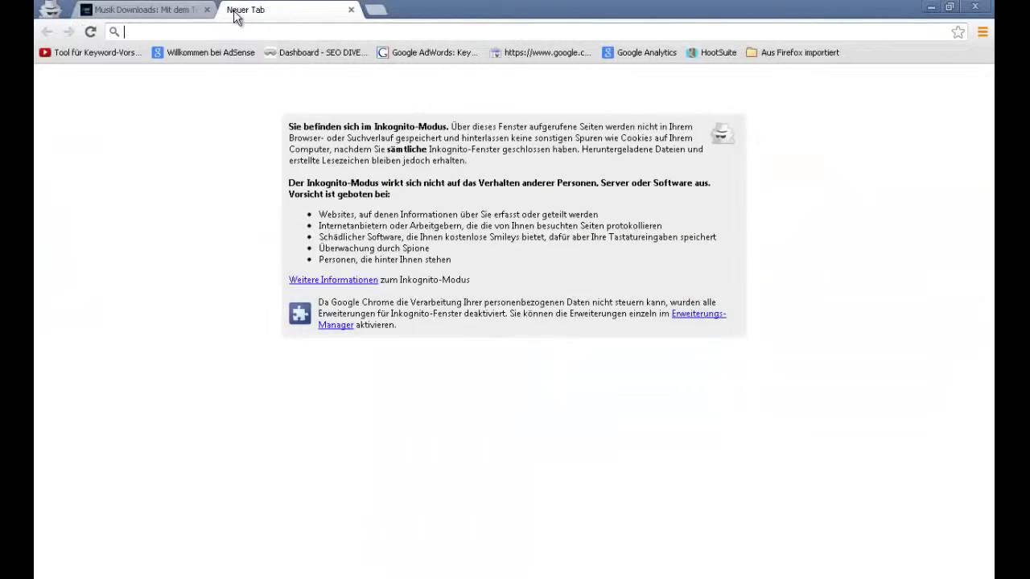
type("gmx.de")
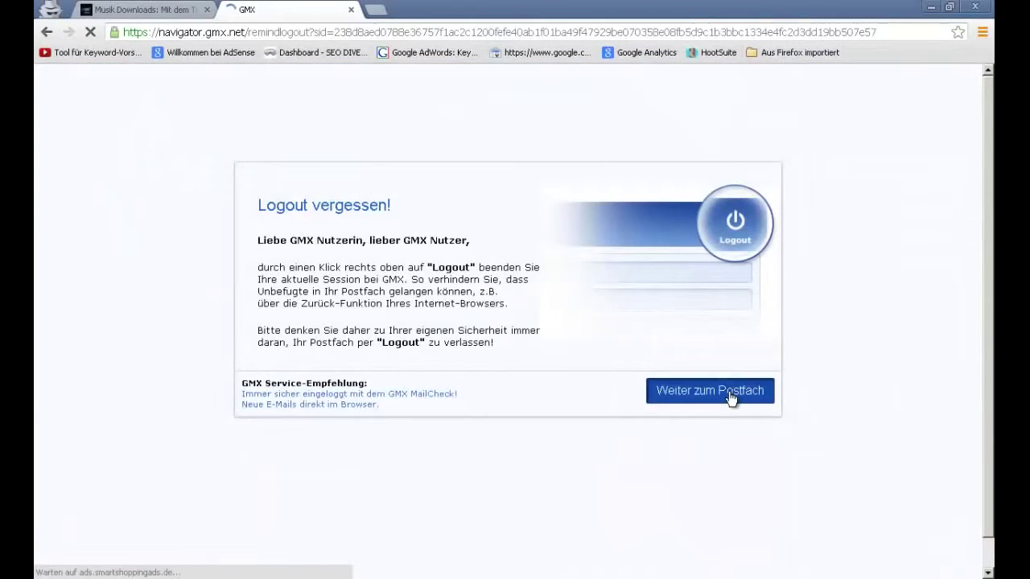
- Continue past the GMX 'Logout vergessen!' reminder to the mailbox
left_click(729, 393)
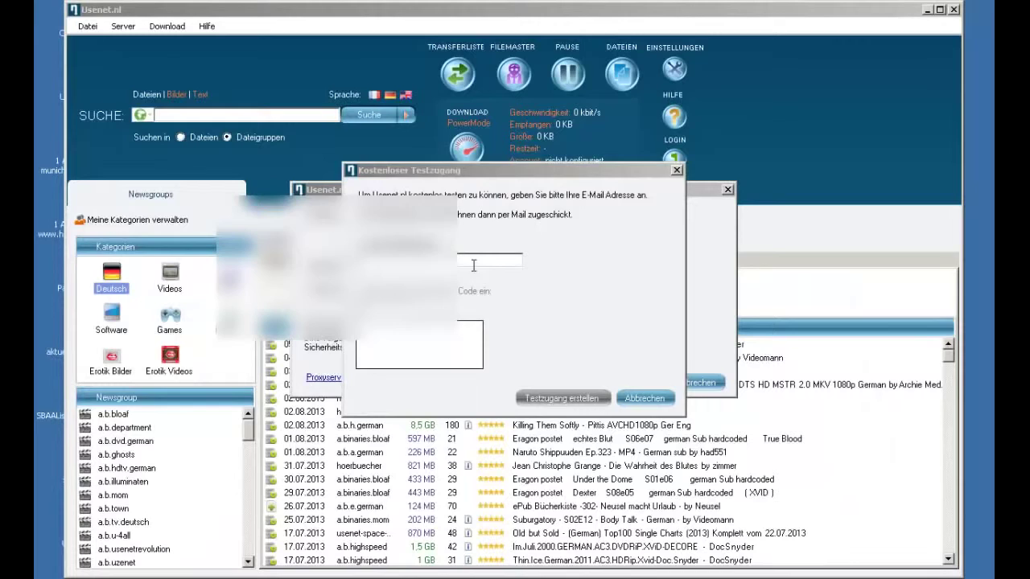
- Paste the e-mail address, enter the captcha code, and create the Usenet.nl trial account
left_click(473, 260)
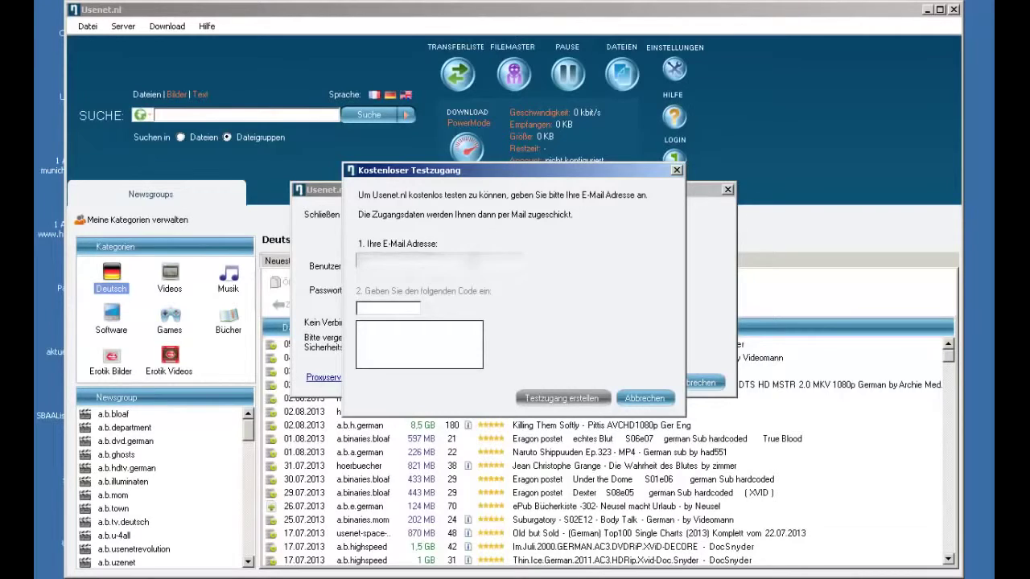
key("ctrl+v")
left_click(392, 306)
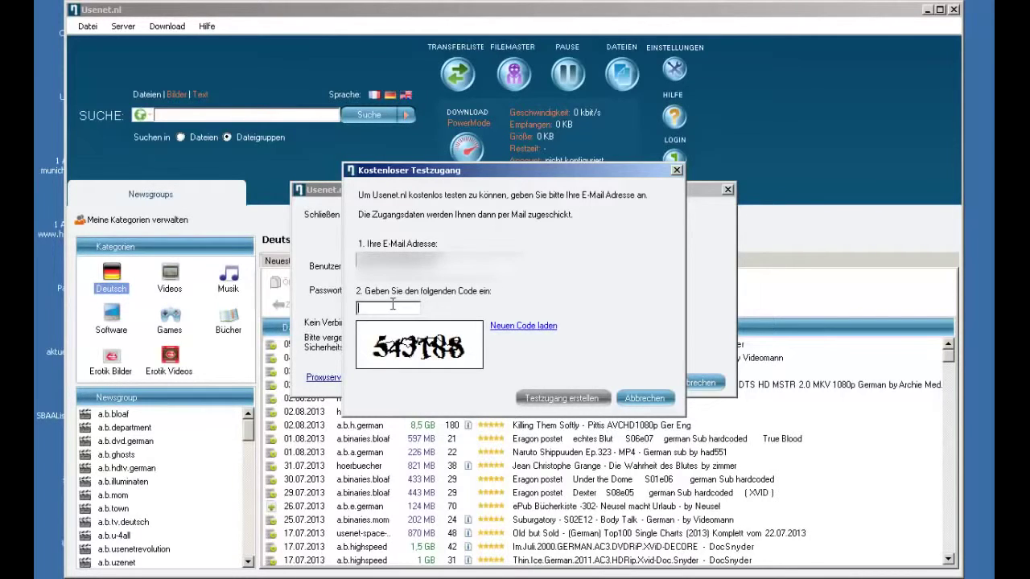
type("543188")
left_click(583, 398)
left_click(619, 343)
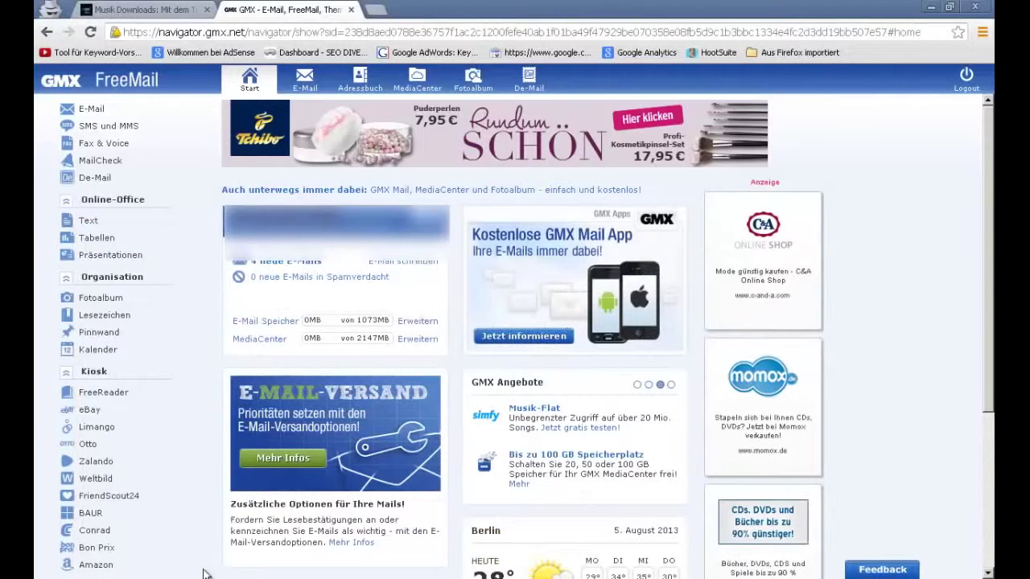
- Open the 4 new e-mails in GMX, dismiss the unread prompt, and refresh the inbox
left_click(294, 263)
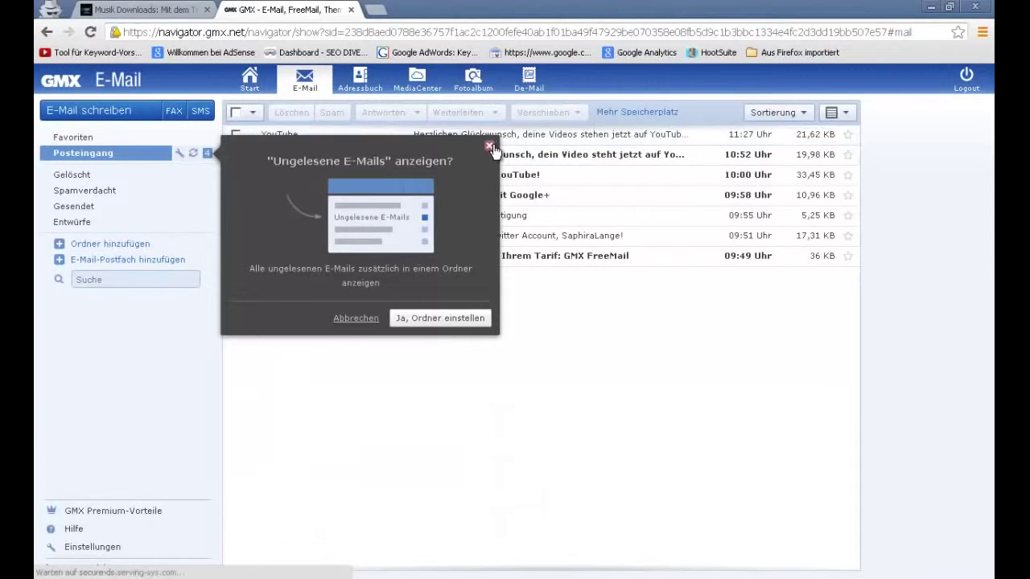
left_click(489, 146)
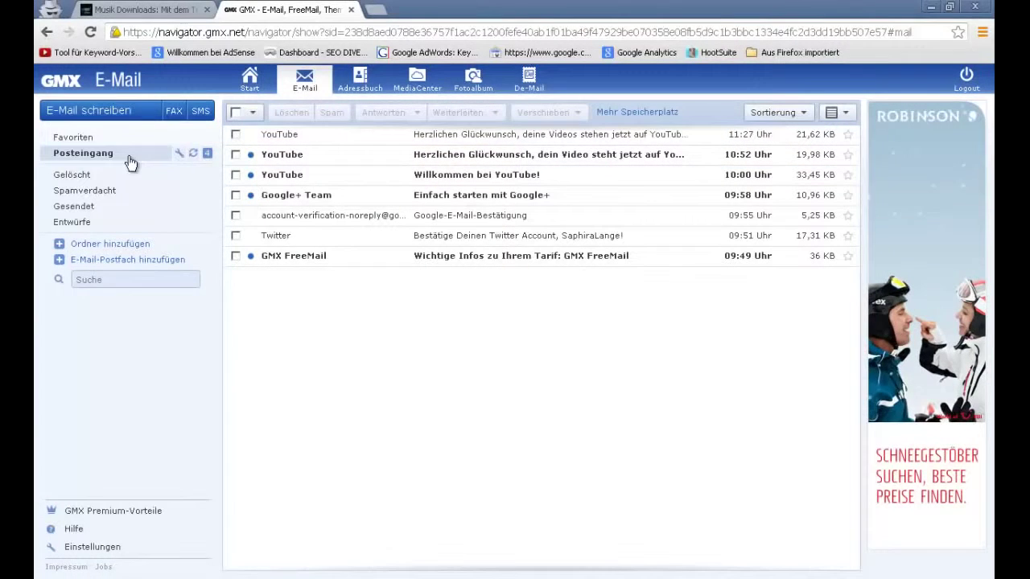
left_click(193, 153)
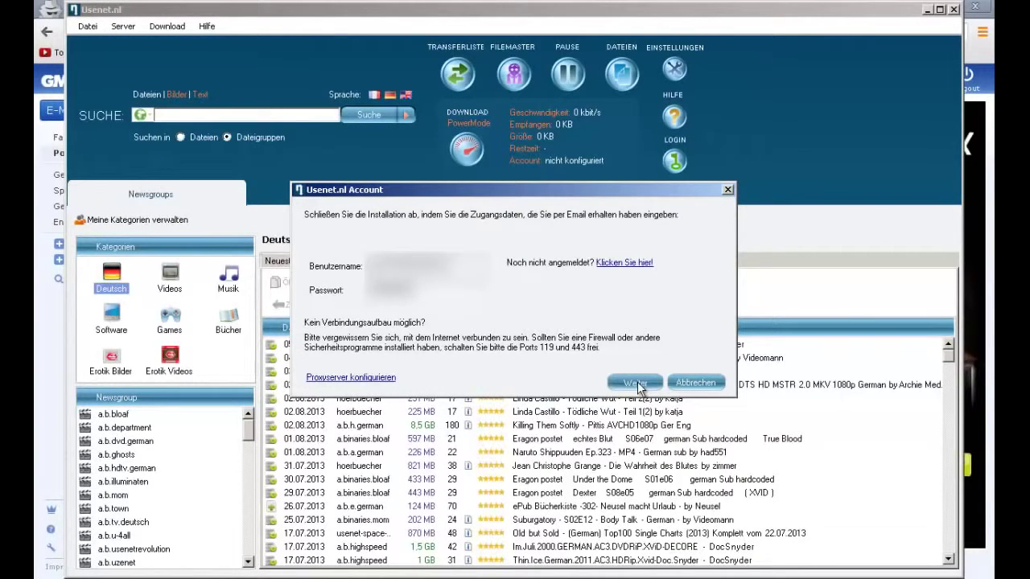
- Submit the filled-in Benutzername and Passwort with Weiter to log in
left_click(637, 384)
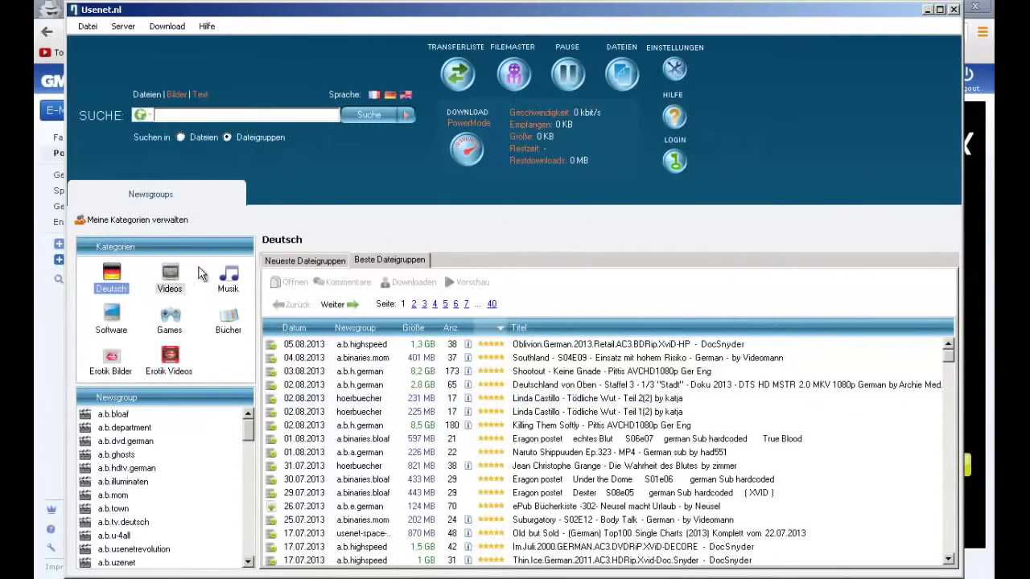
- Show the Musik category and search the file groups for cro, scrolling the results
left_click(228, 278)
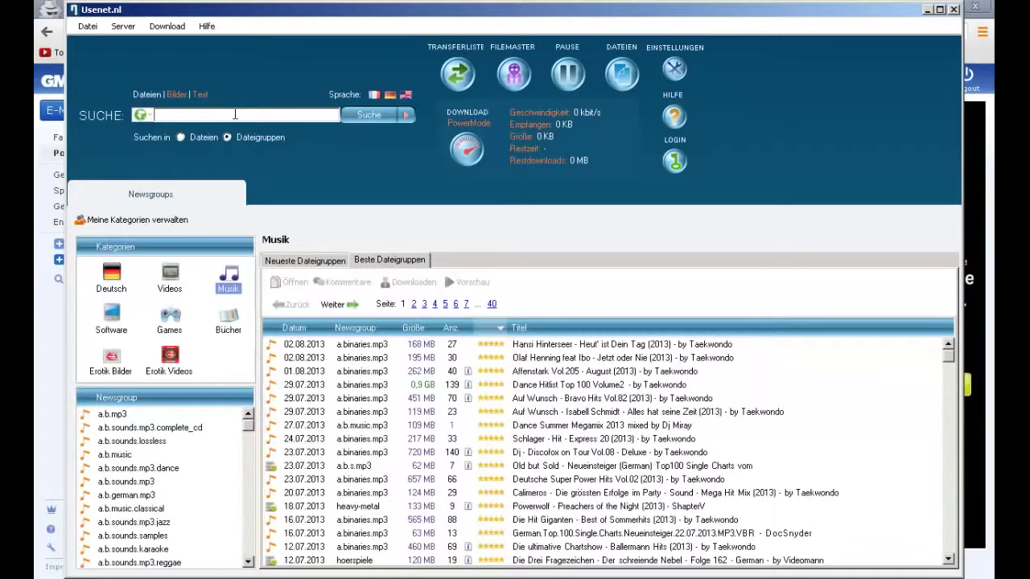
key("Return")
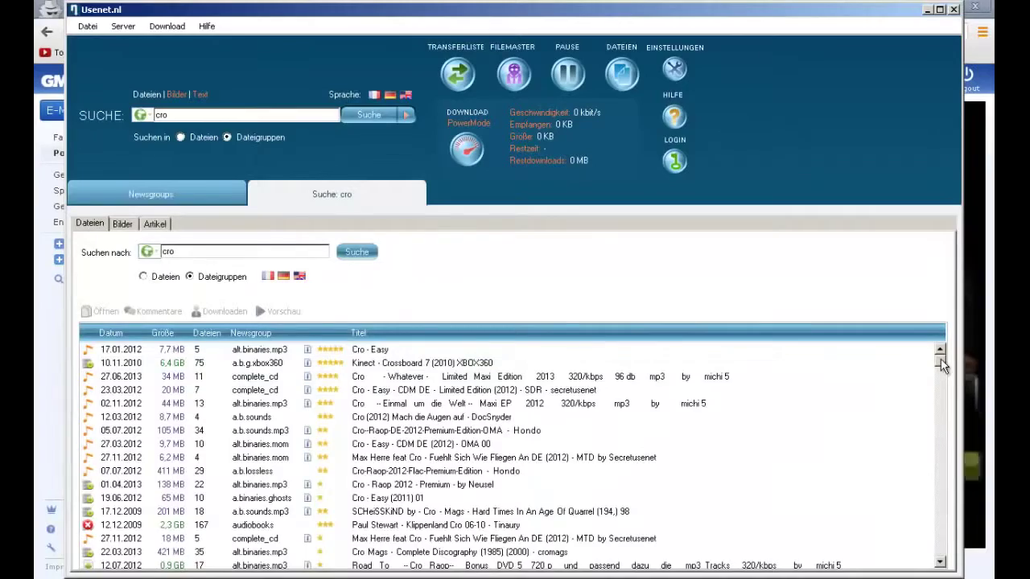
scroll(942, 366, "down", 4)
scroll(940, 368, "down", 5)
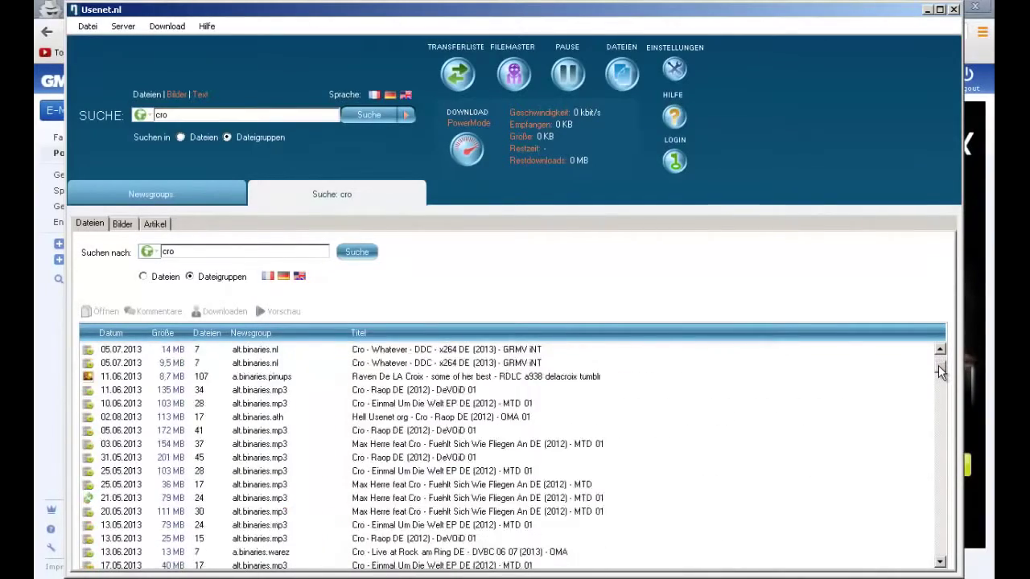
scroll(939, 379, "down", 5)
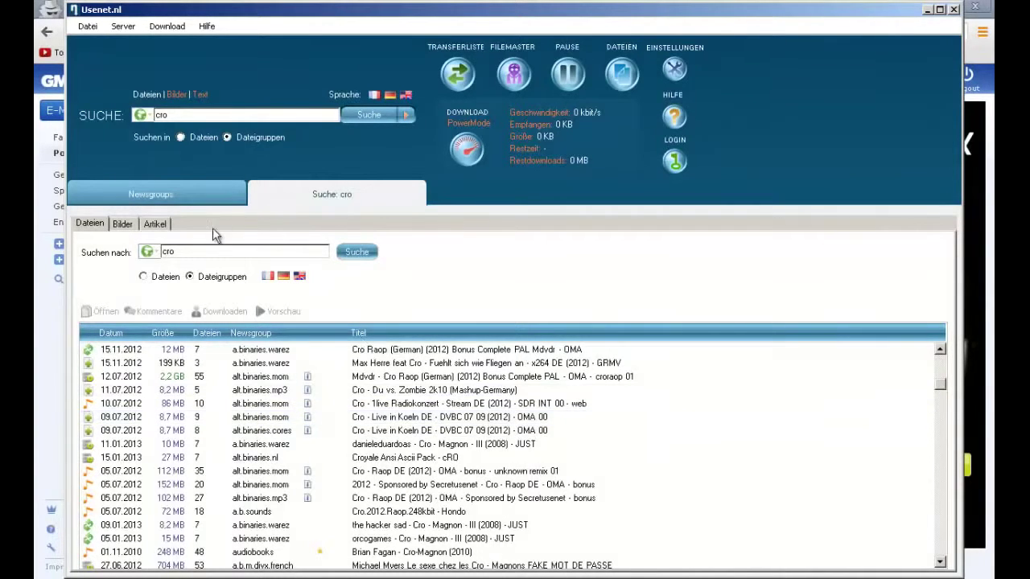
- Replace the search term cro with lena and search again
double_click(168, 251)
type("lena")
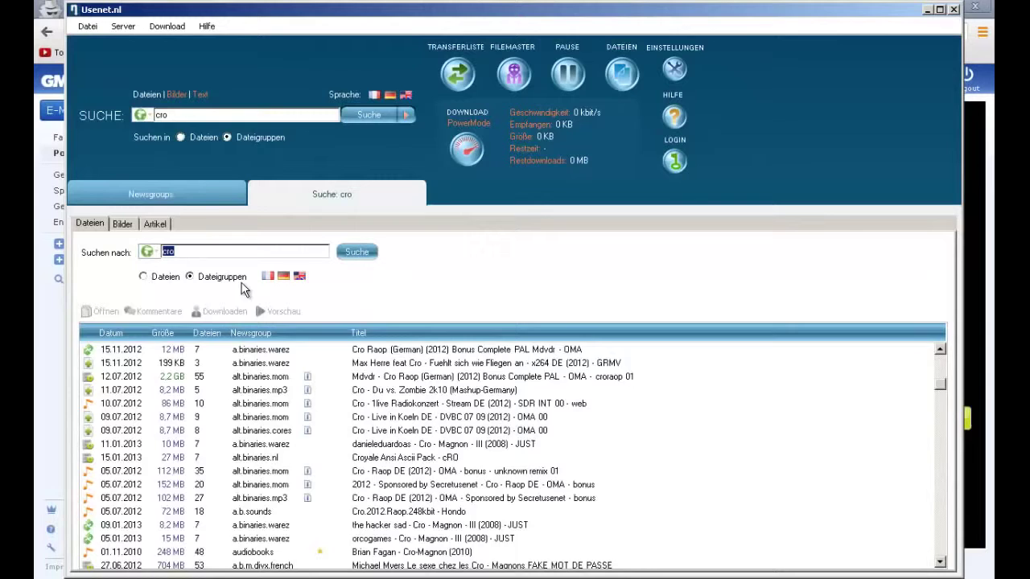
key("Return")
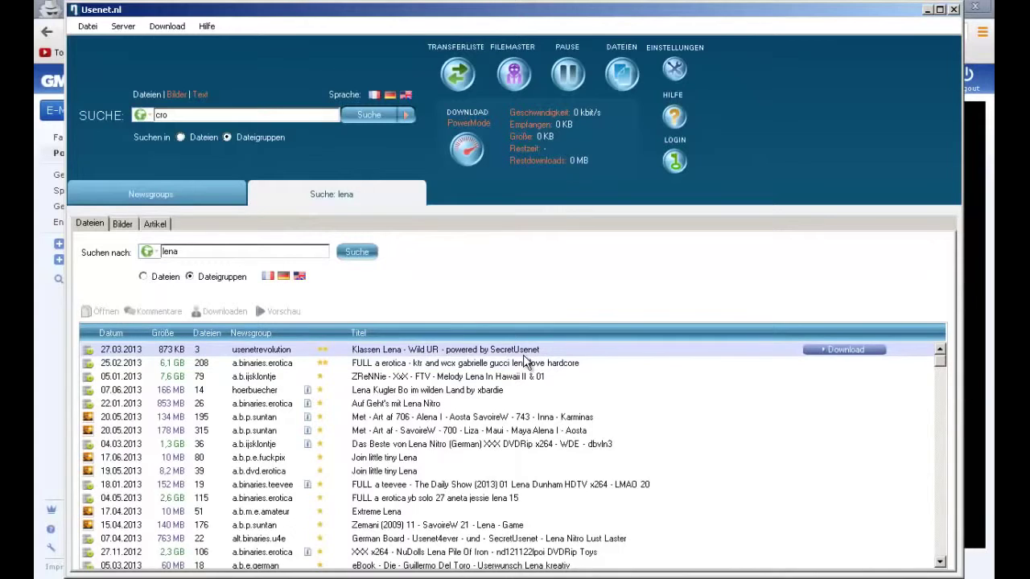
- Extend the search to 'lena landrut' and browse the Lena Meyer-Landrut results
left_click(417, 462)
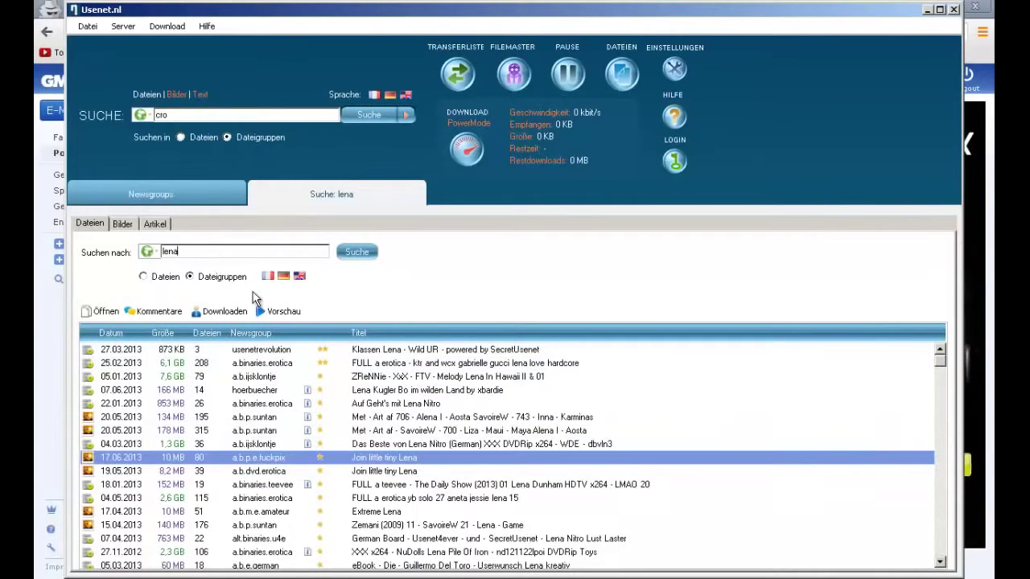
type("la")
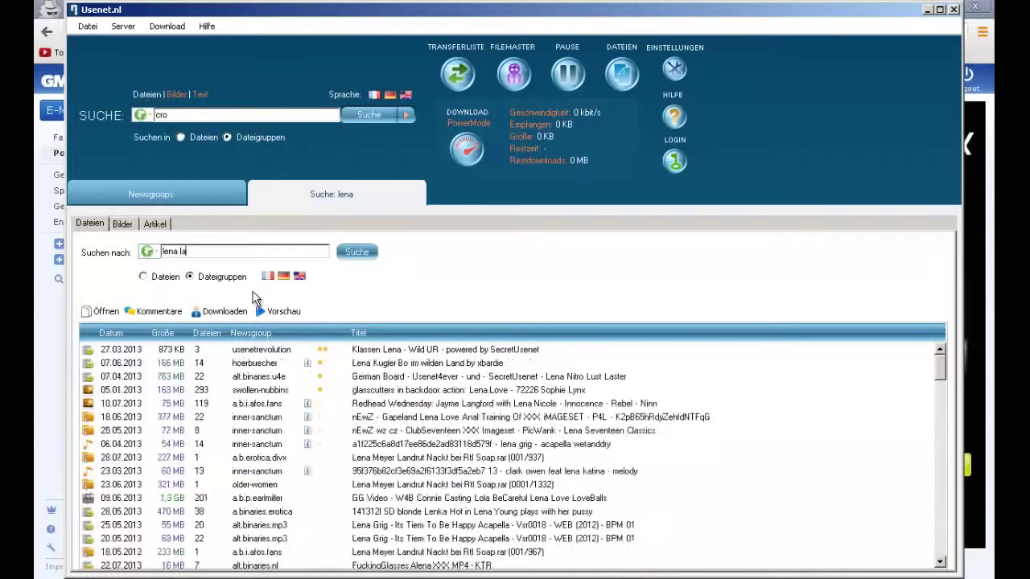
type("ndrut")
key("Return")
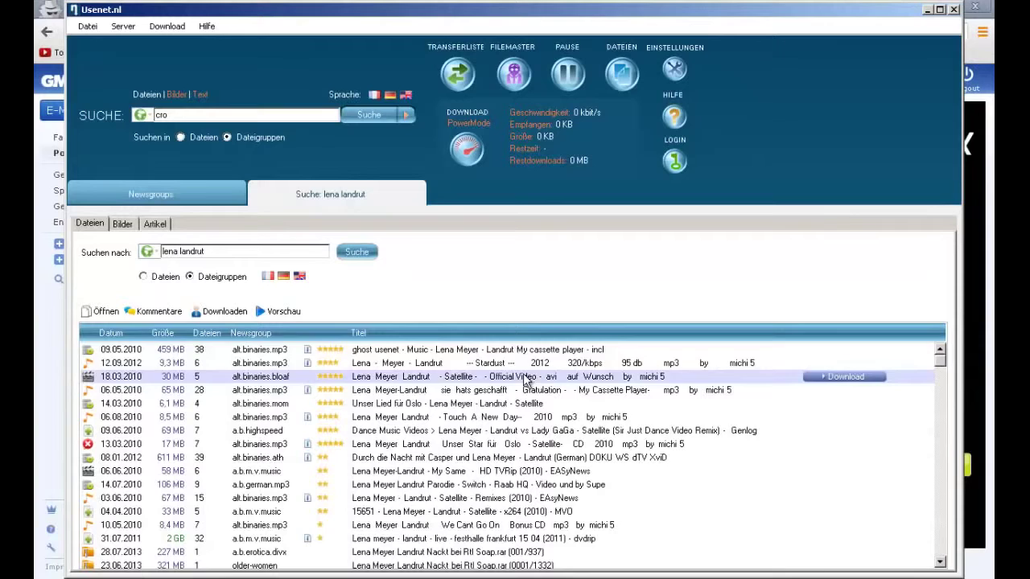
mouse_move(538, 354)
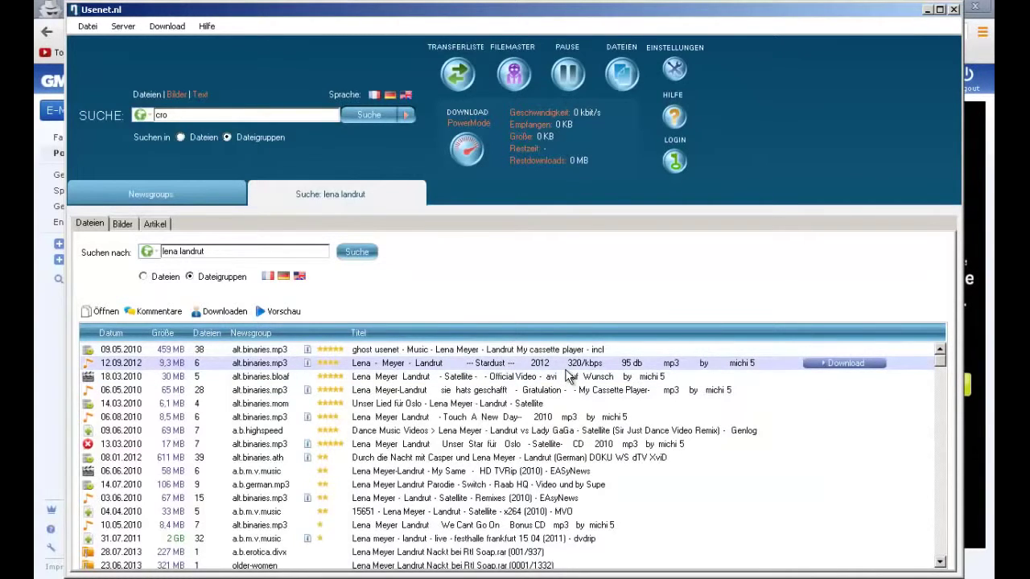
scroll(482, 482, "down", 5)
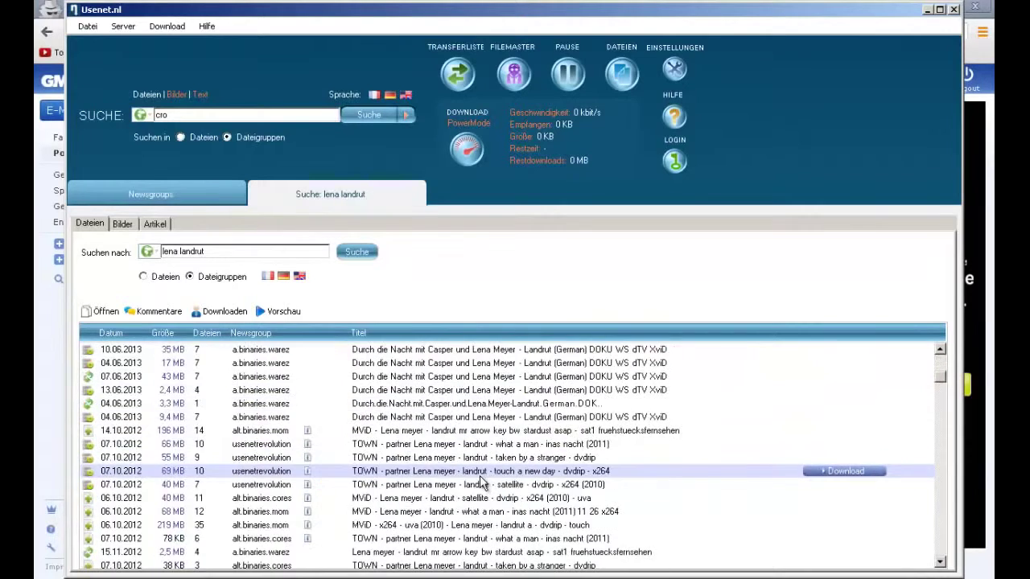
scroll(481, 481, "up", 5)
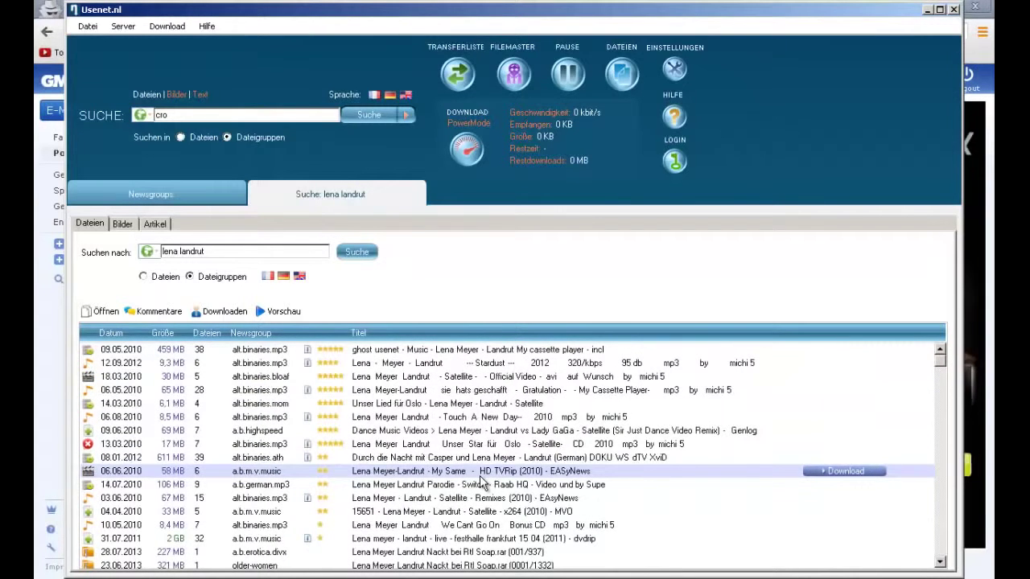